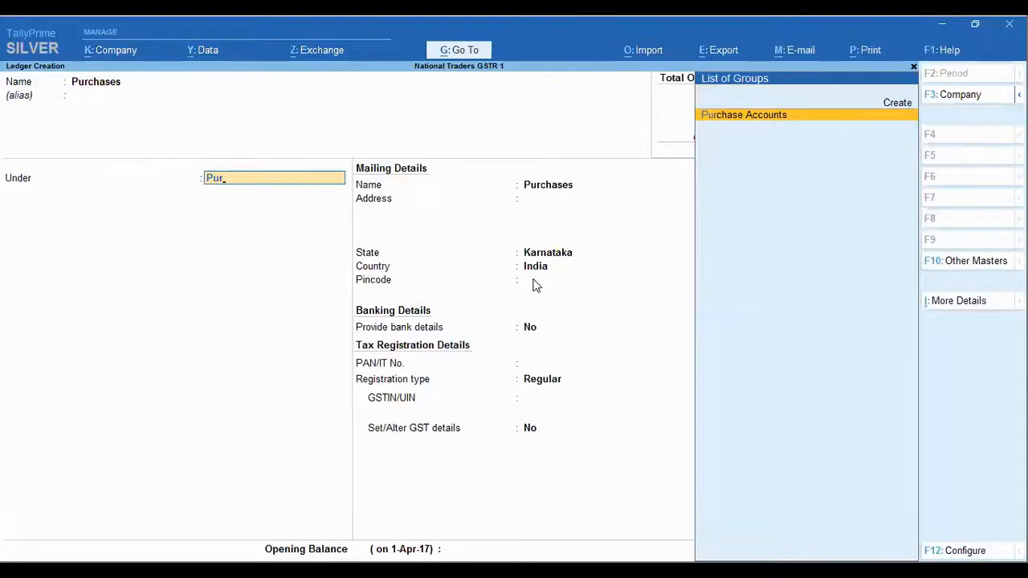
- Group the Purchases ledger under Purchase Accounts, keep GST applicable, and enable Set/Alter GST Details to open its GST details
key("Return")
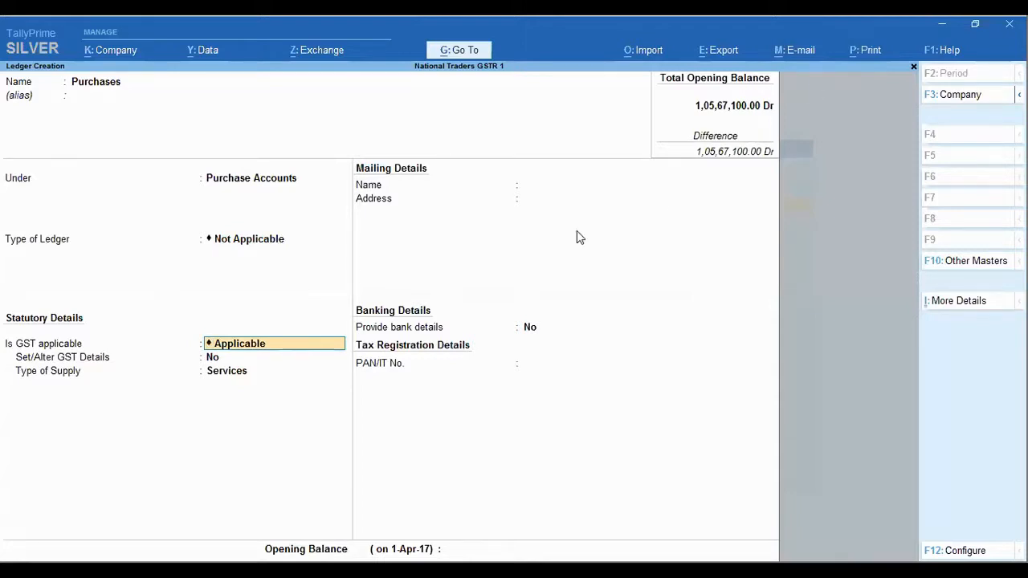
key("BackSpace")
key("BackSpace")
key("BackSpace")
key("BackSpace")
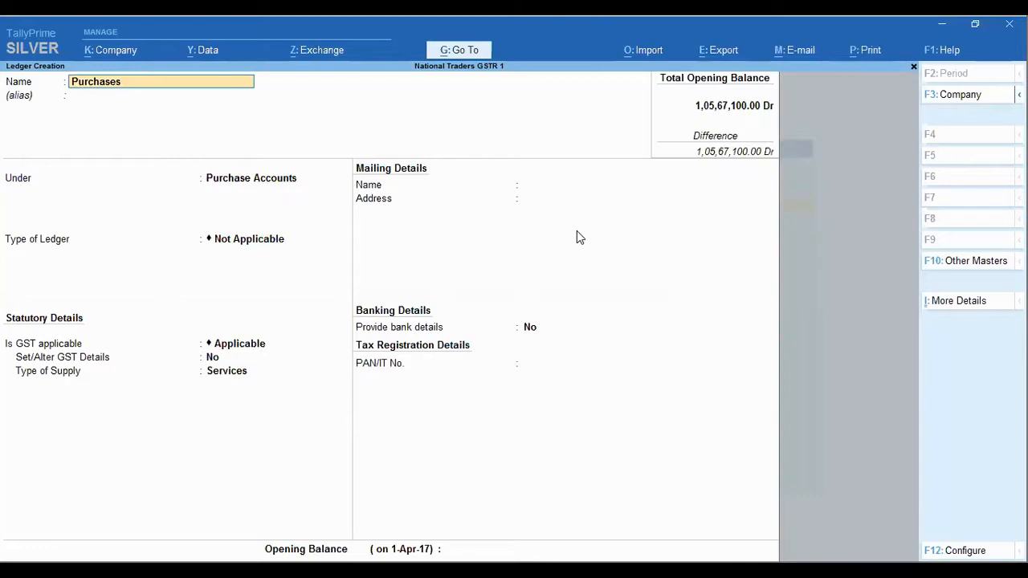
key("Return")
key("Return")
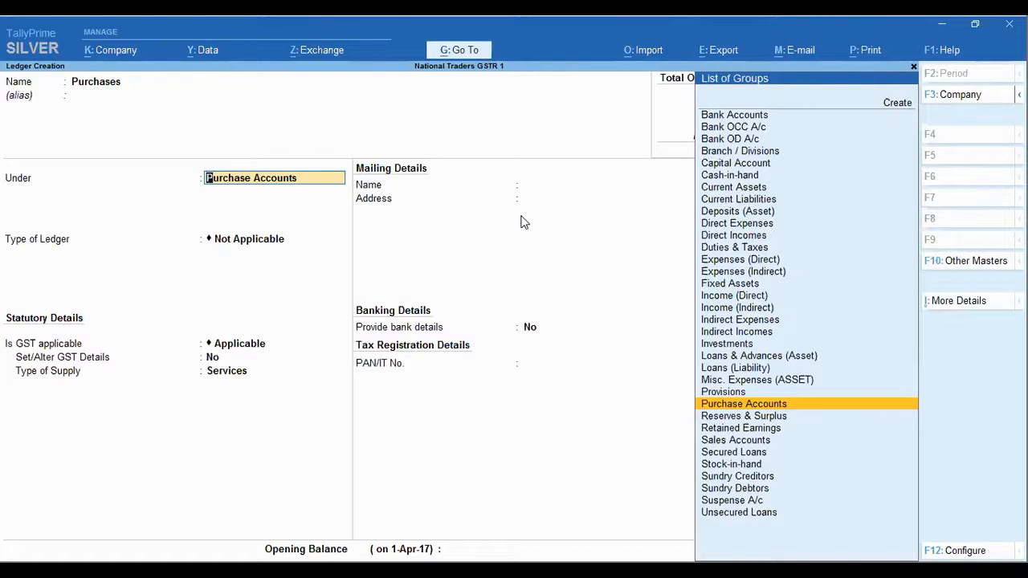
key("Return")
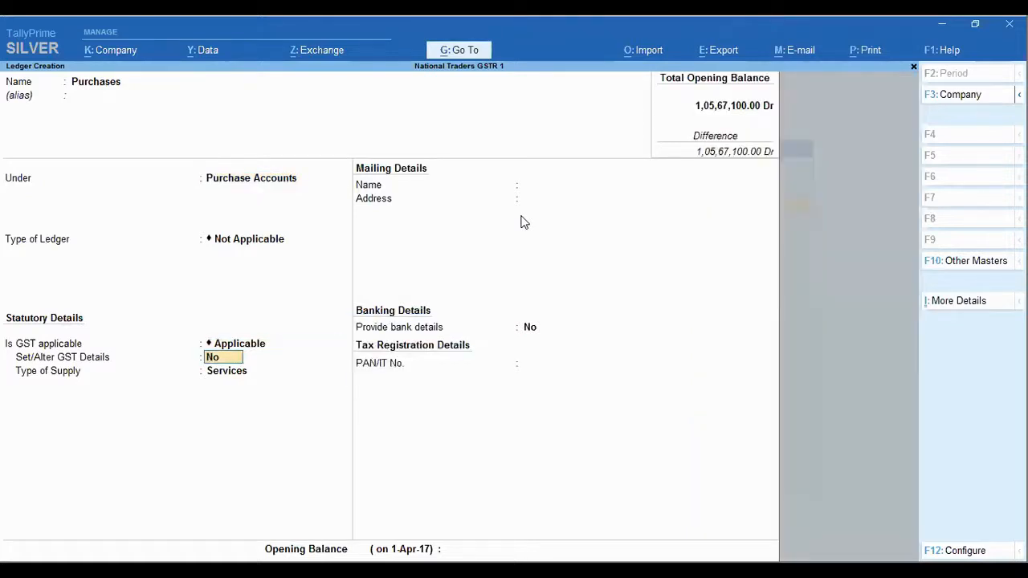
type("y")
key("Return")
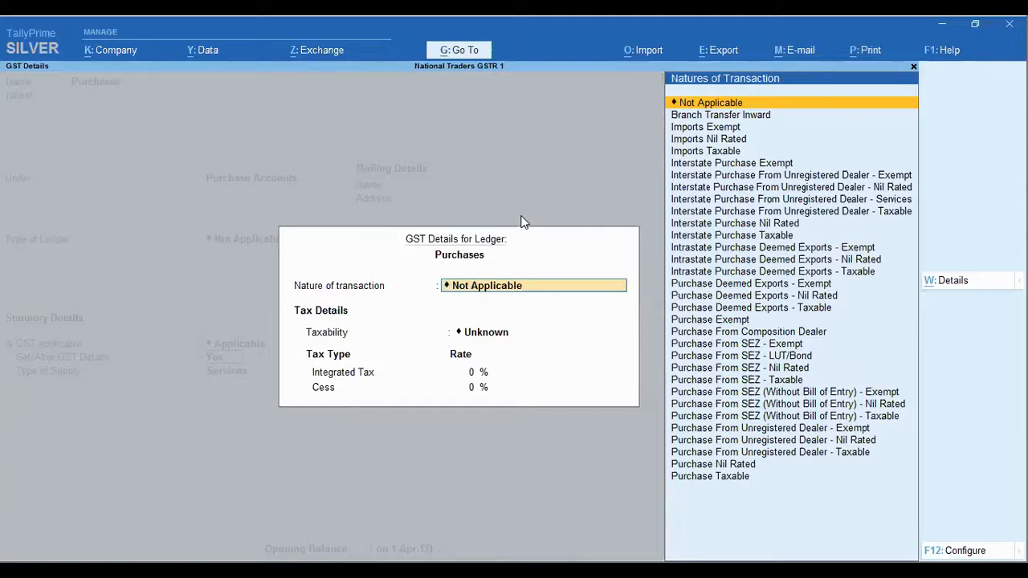
- Examine the available natures of transaction for the Purchases ledger, from branch transfers and imports to interstate, SEZ and taxable purchases
key("Down")
key("Down")
key("Down")
key("Down")
key("Down")
key("Down")
key("Down")
key("Down")
key("Down")
key("Down")
key("Down")
key("Down")
key("Down")
key("Down")
key("Down")
key("Down")
key("Down")
key("Down")
key("Down")
key("Down")
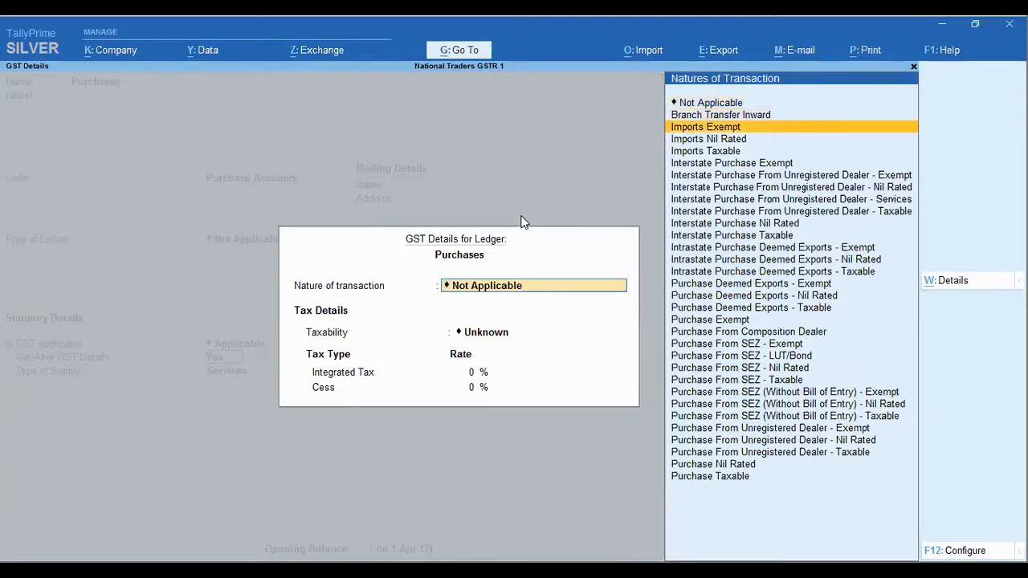
key("Down")
key("Down")
key("Down")
key("Down")
key("Down")
key("Down")
key("Down")
key("Down")
key("Down")
key("Down")
key("Up")
key("Up")
key("Up")
key("Up")
key("Up")
key("Up")
key("Up")
key("Up")
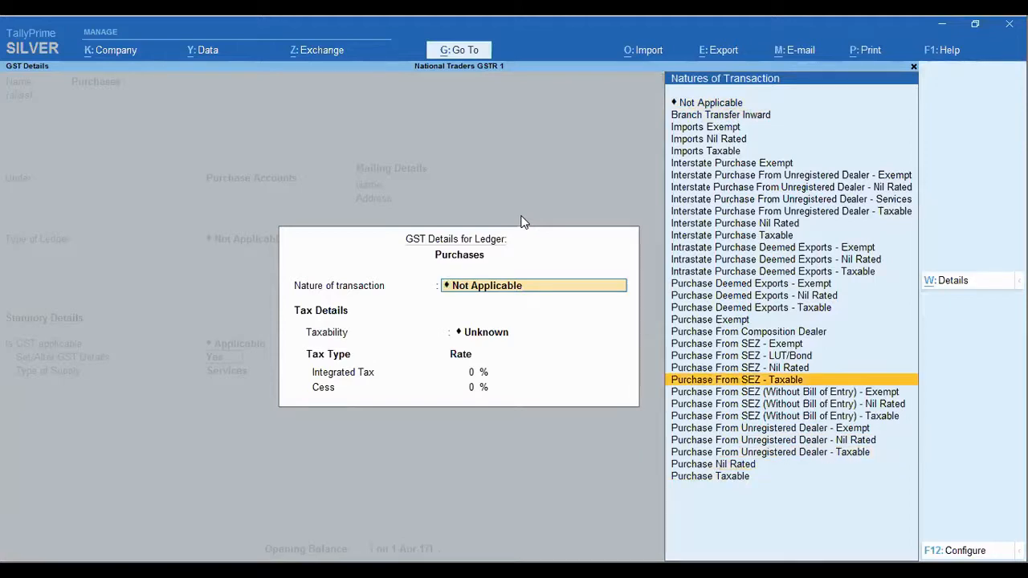
key("Up")
key("Up")
key("Up")
key("Up")
key("Up")
key("Up")
key("Up")
key("Up")
key("Up")
key("Up")
key("Up")
key("Up")
key("Up")
key("Up")
key("Up")
key("Up")
key("Up")
key("Up")
key("Up")
key("Up")
key("Down")
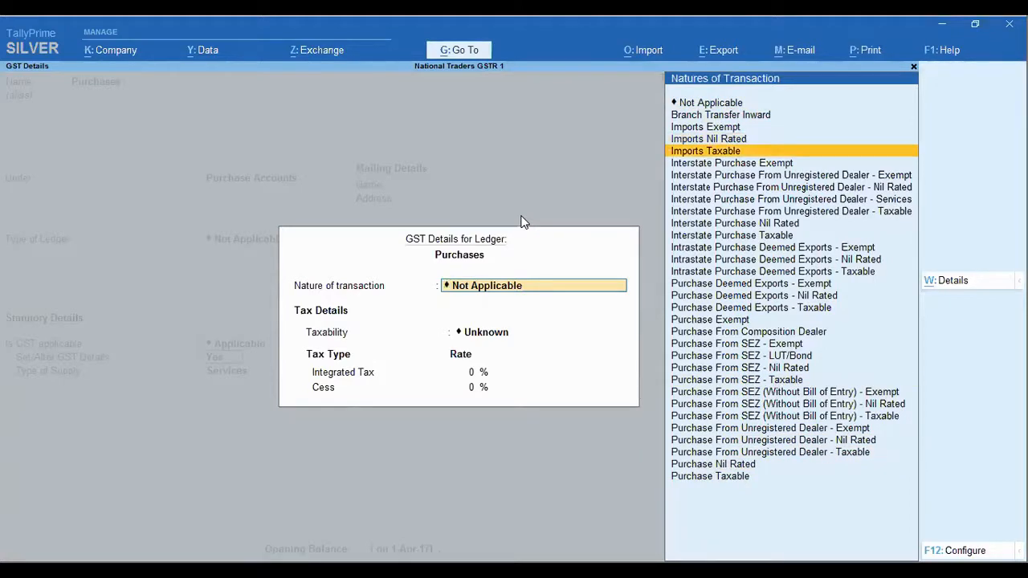
key("Down")
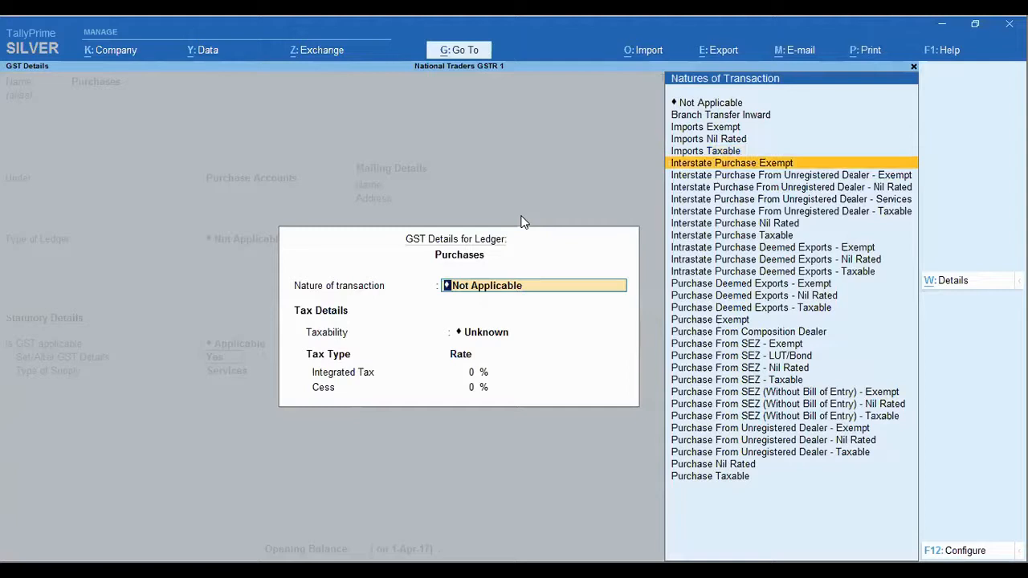
key("Down")
key("Down")
key("Down")
key("Down")
key("Down")
key("Down")
key("Down")
key("Down")
key("Down")
key("Down")
key("Down")
key("Down")
key("Down")
key("Down")
key("Down")
key("Down")
key("Down")
key("Down")
key("Down")
key("Down")
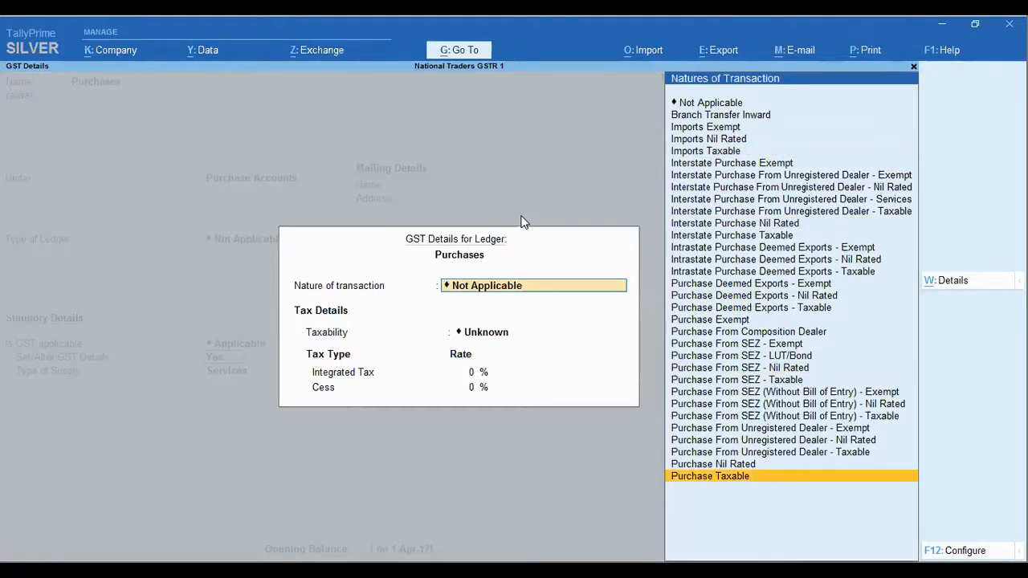
key("Up")
key("Up")
key("Up")
key("Up")
key("Up")
key("Up")
key("Up")
key("Up")
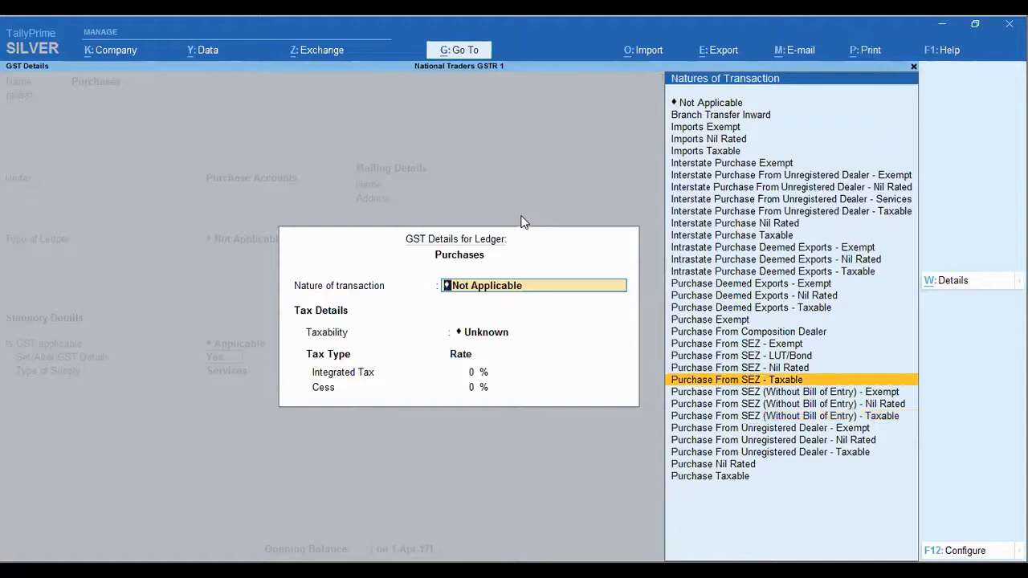
key("Up")
key("Up")
key("Up")
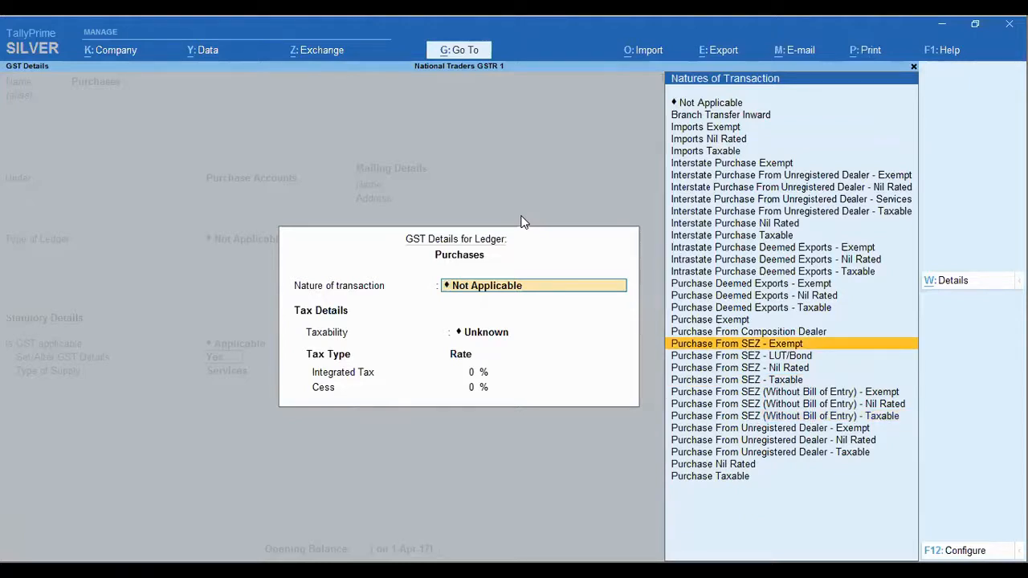
key("Up")
key("Up")
key("Up")
key("Up")
key("Up")
key("Up")
key("Up")
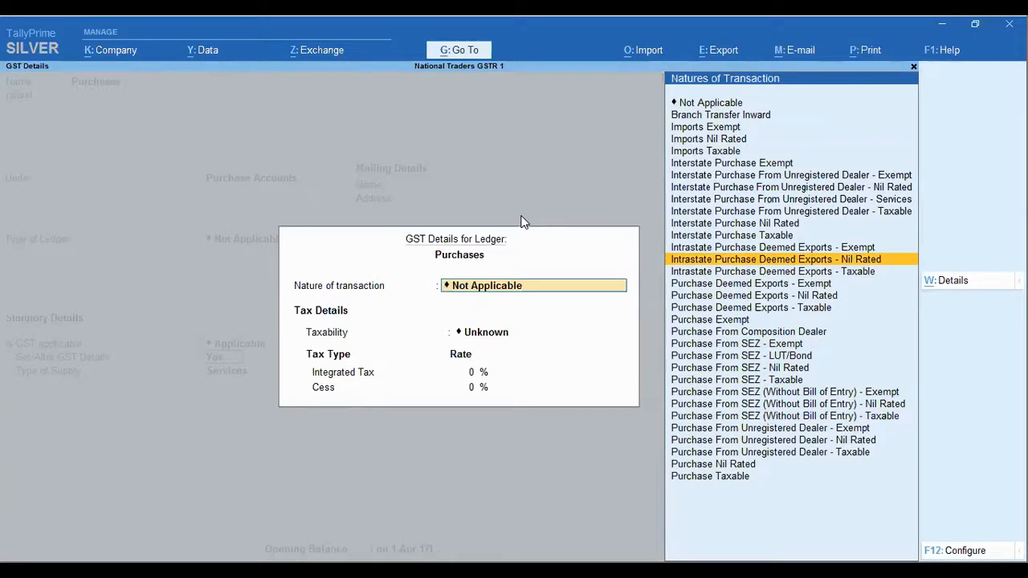
key("Up")
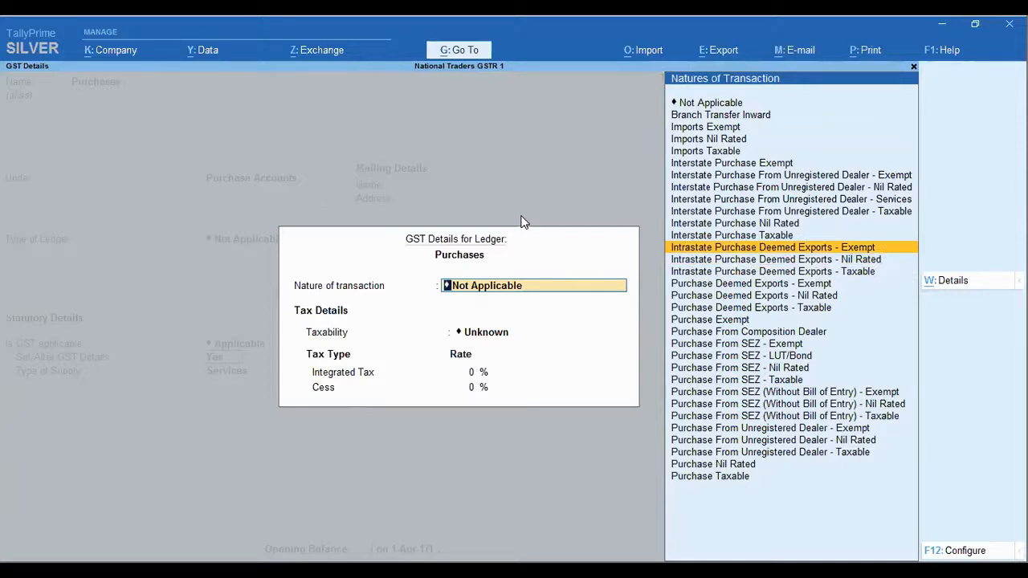
key("Up")
key("Up")
key("Up")
key("Up")
key("Up")
key("Up")
key("Up")
key("Up")
key("Up")
key("Up")
key("Up")
key("Up")
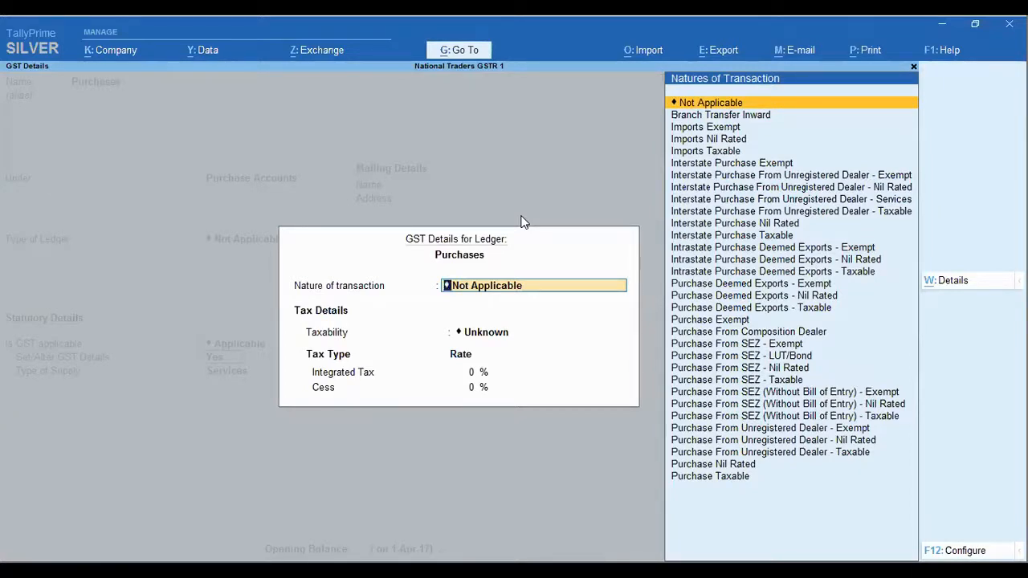
- Keep the nature of transaction as Not Applicable and set the Purchases ledger's taxability to Taxable
key("Return")
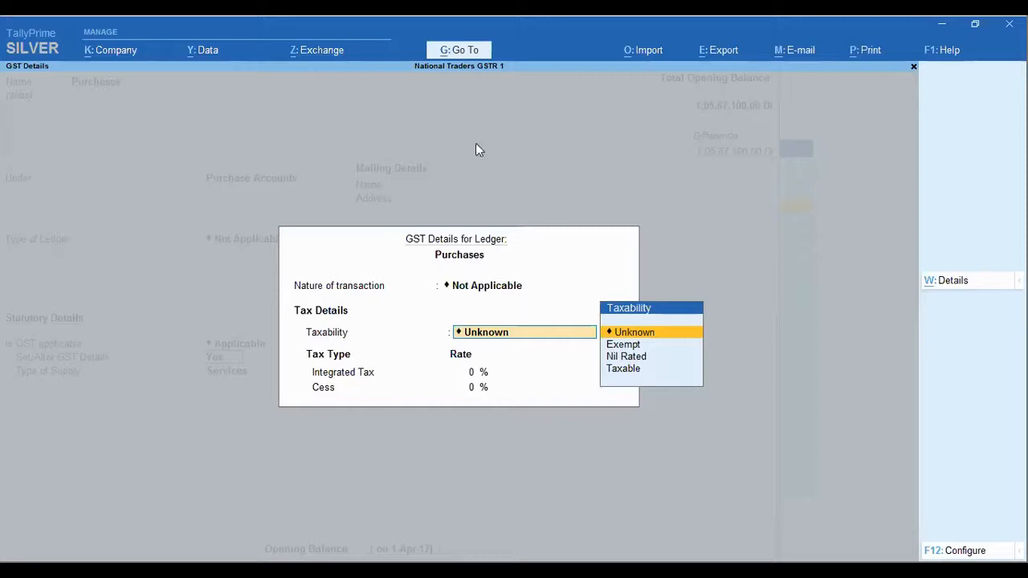
key("Down")
key("Down")
key("Down")
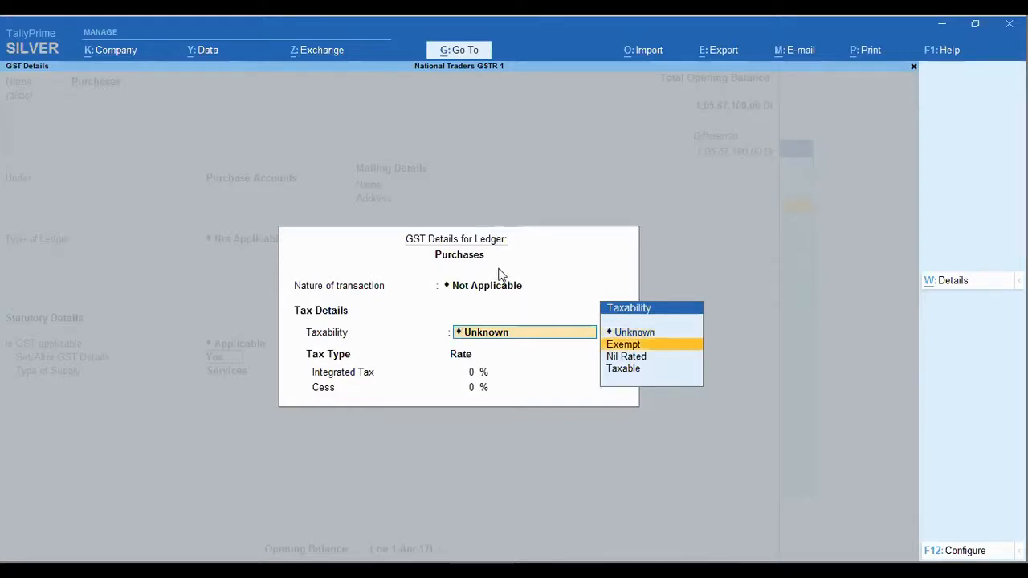
key("Return")
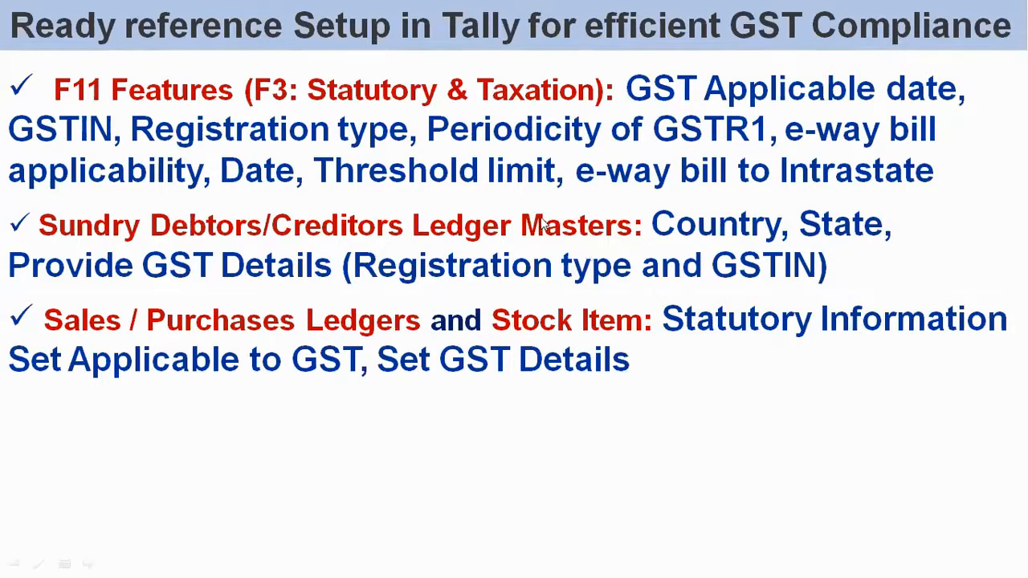
left_click(479, 396)
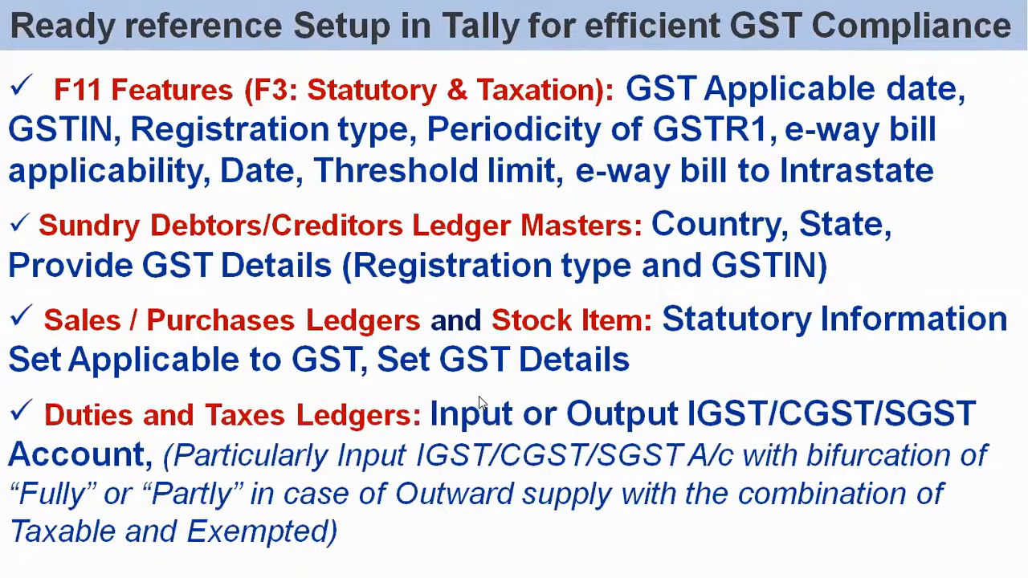